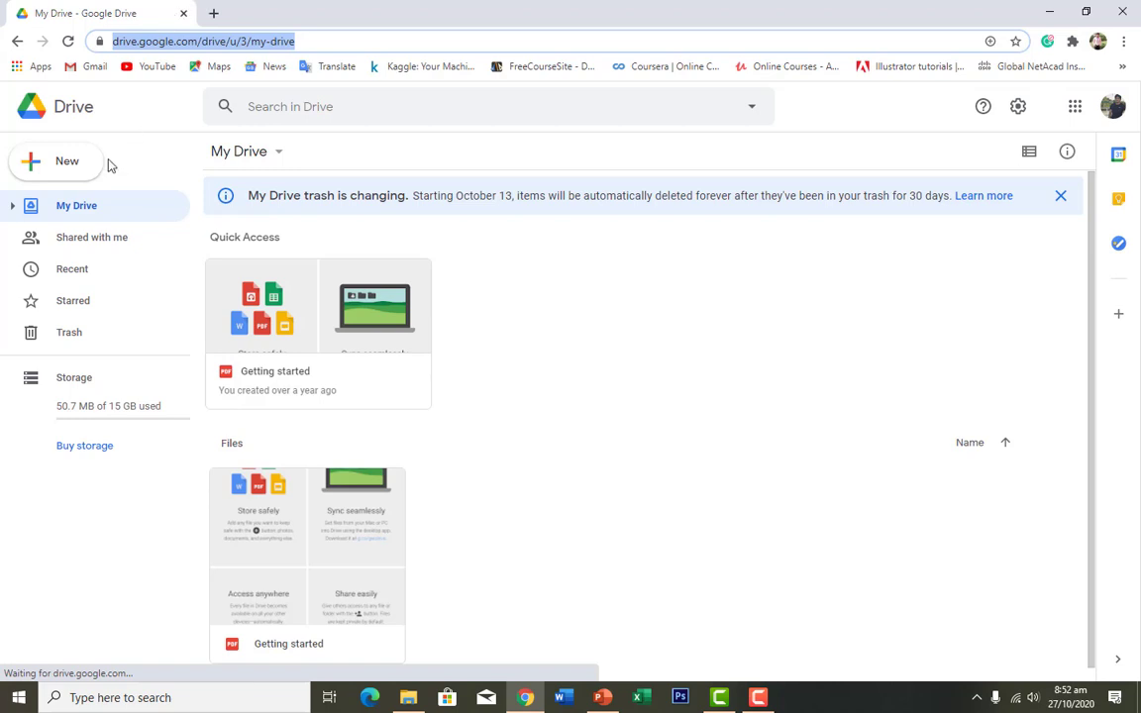
Look through the files shared with the account, the recent files and the starred items, and return to My Drive.
{"action": "left_click", "coordinate": [83, 275]}
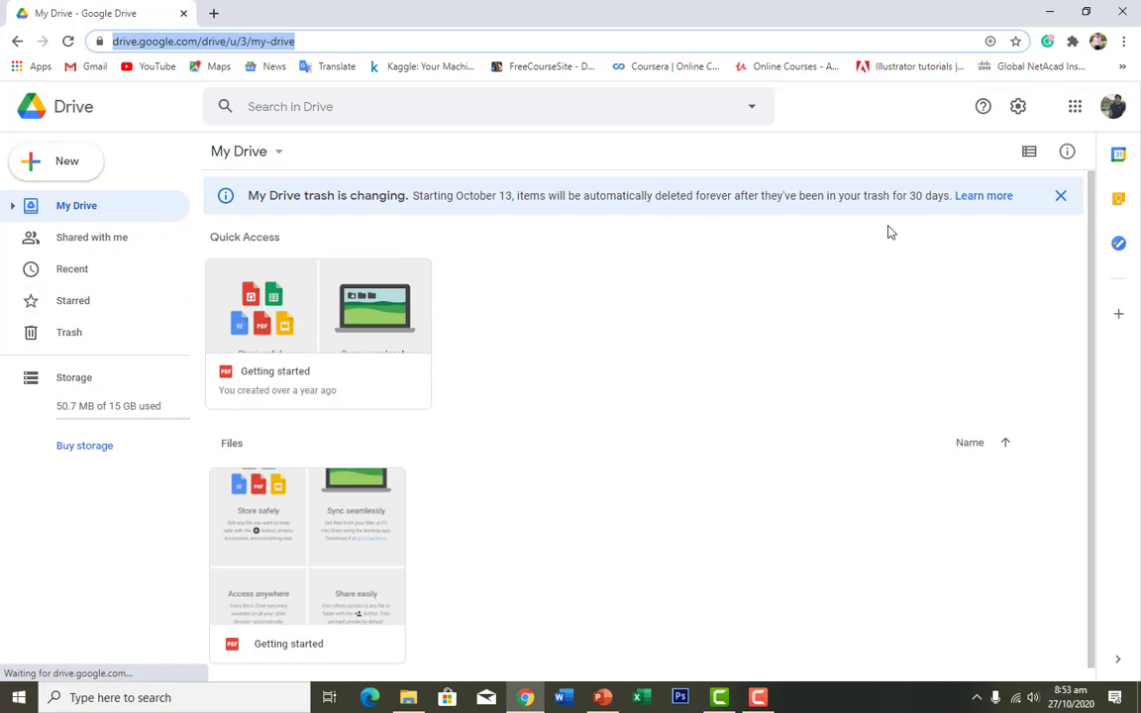
{"action": "left_click", "coordinate": [106, 244]}
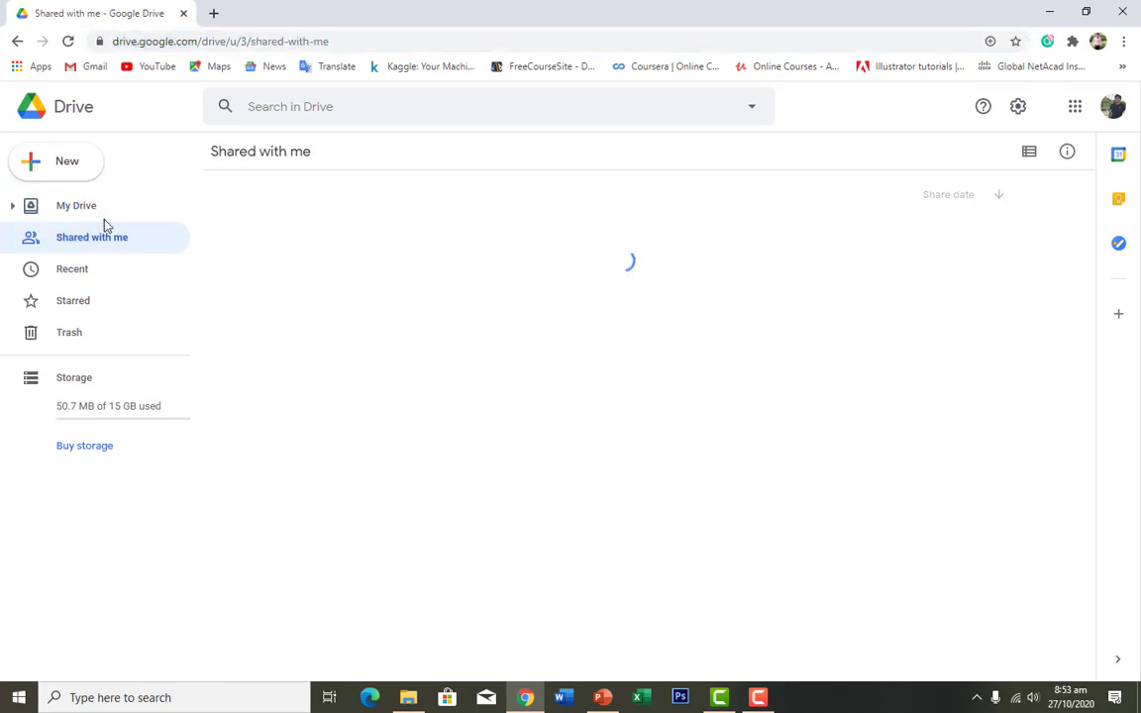
{"action": "scroll", "coordinate": [384, 298], "scroll_direction": "down", "scroll_amount": 1}
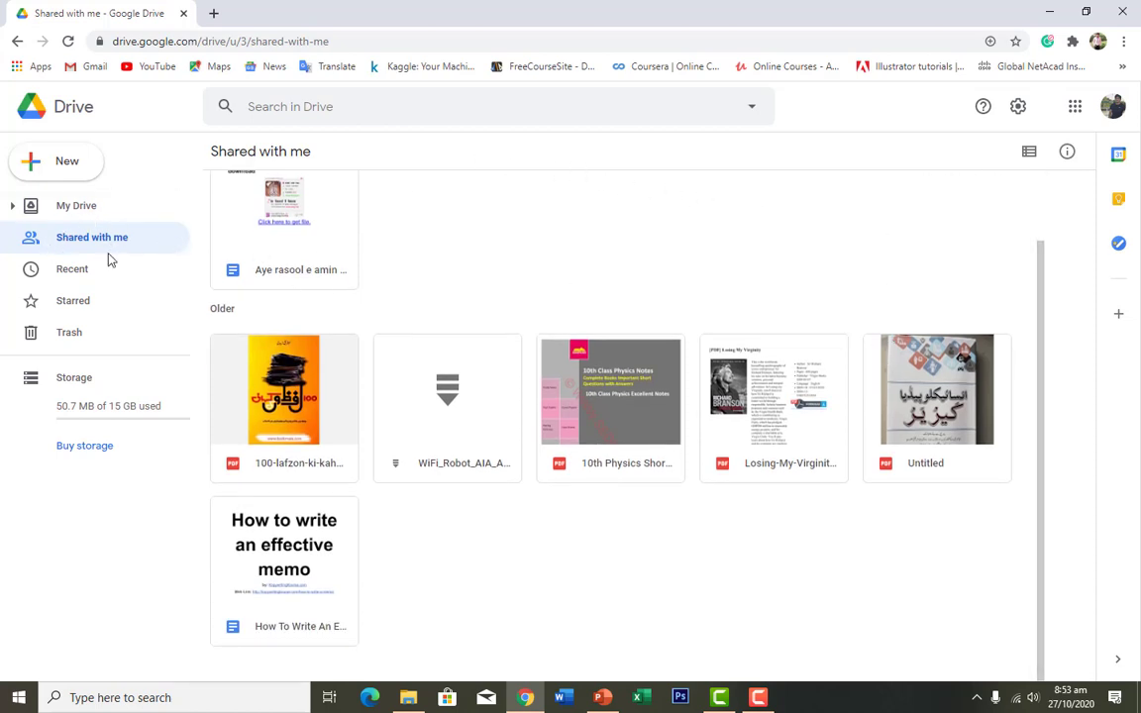
{"action": "left_click", "coordinate": [81, 272]}
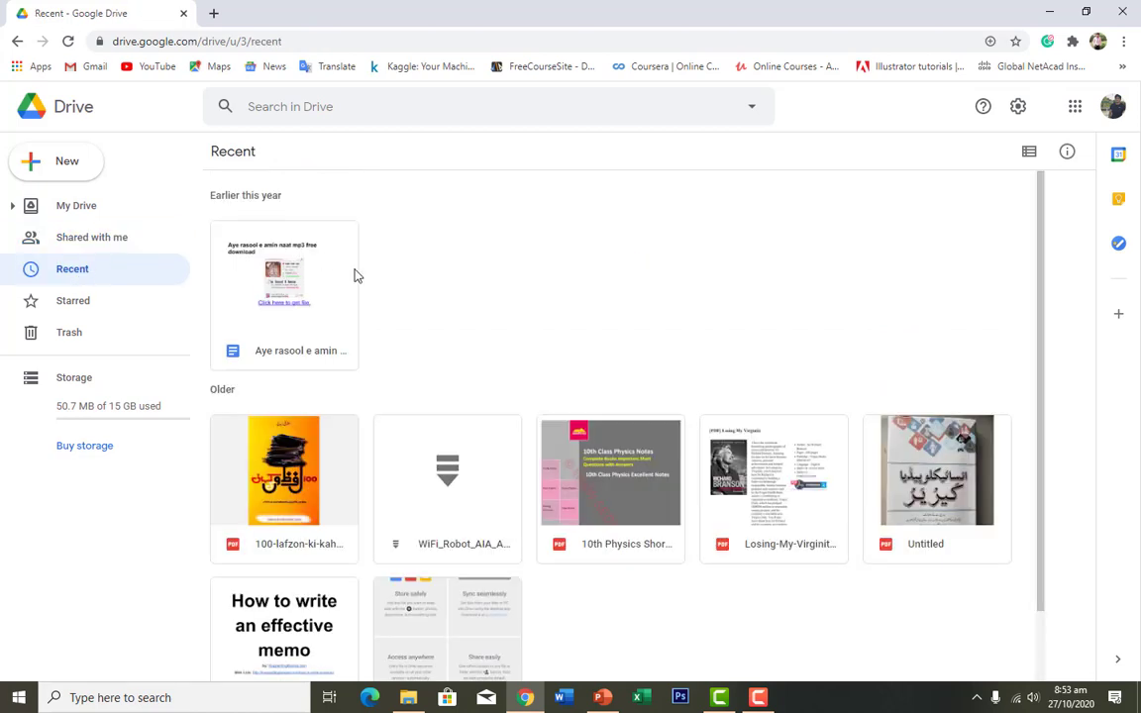
{"action": "left_click", "coordinate": [86, 307]}
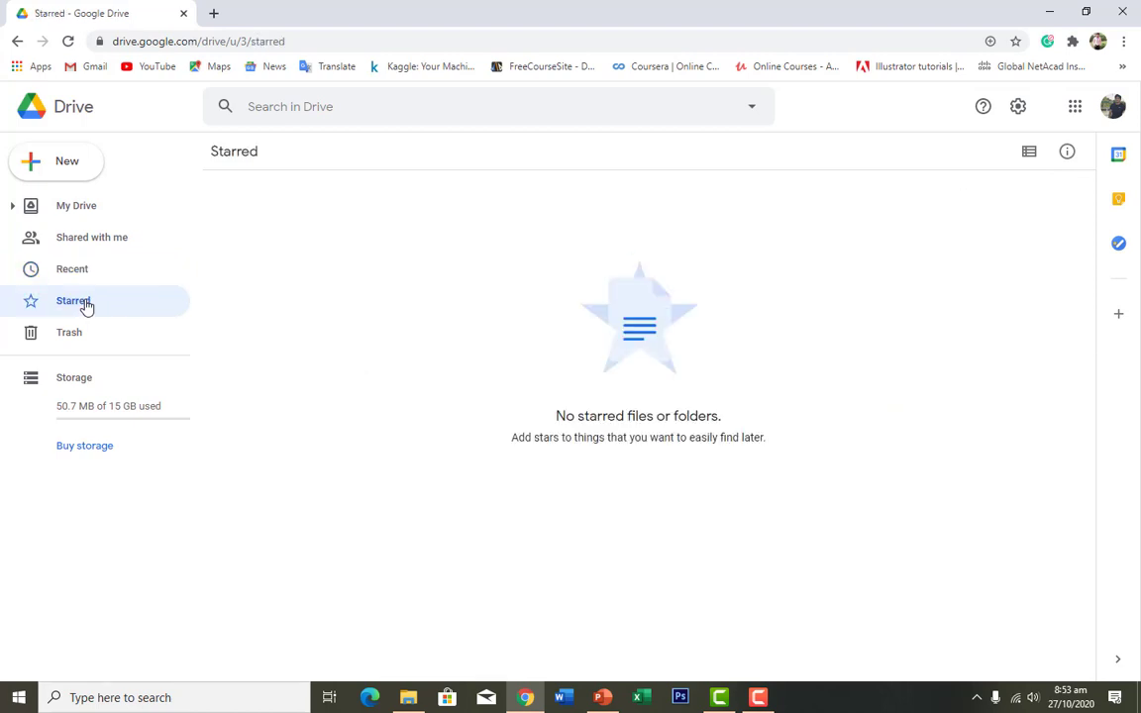
{"action": "left_click", "coordinate": [87, 211]}
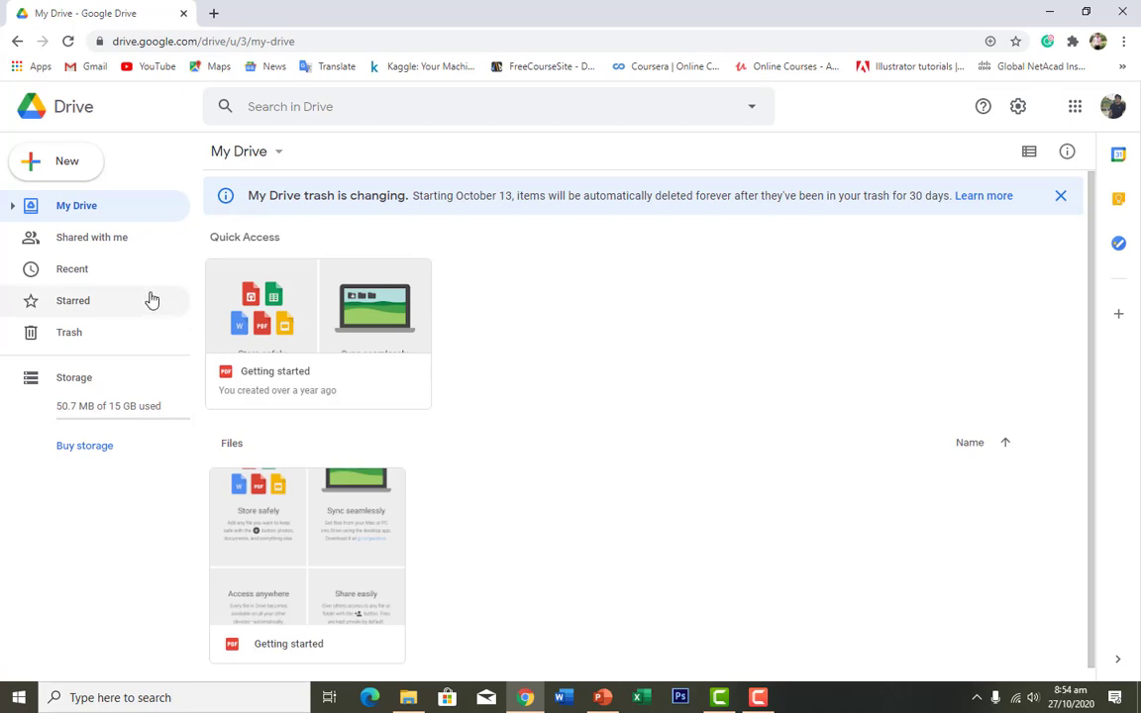
Create a new folder named Daily Teachings in My Drive.
{"action": "left_click", "coordinate": [79, 170]}
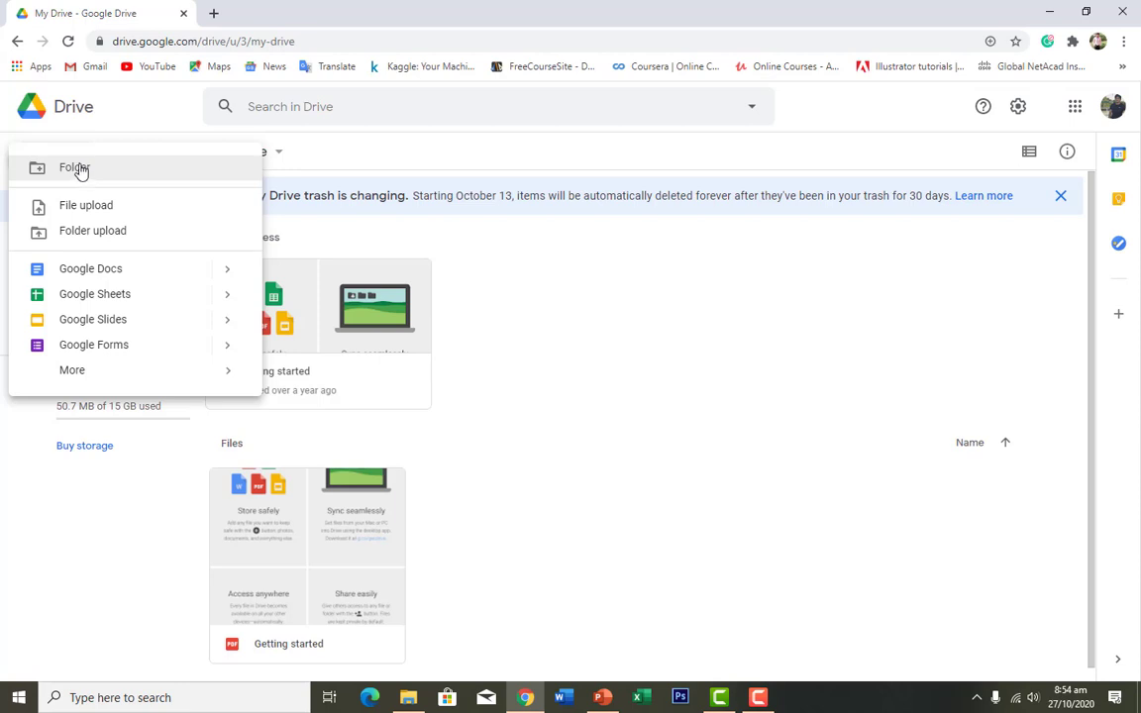
{"action": "left_click", "coordinate": [81, 170]}
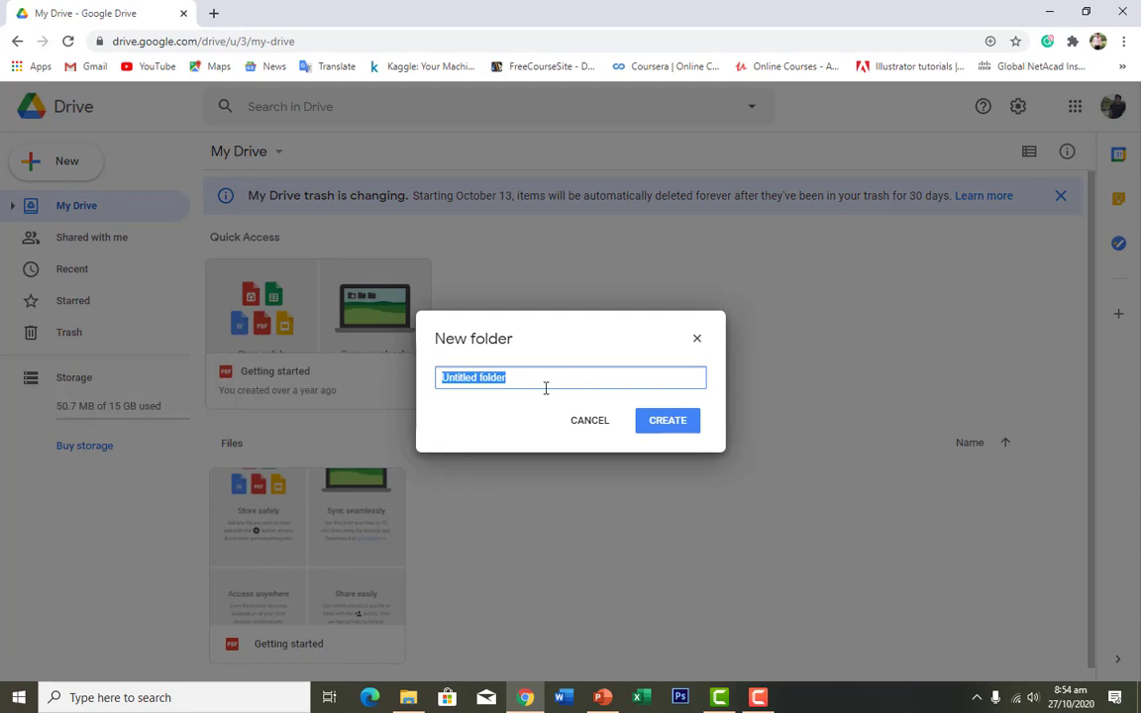
{"action": "type", "text": "Daily "}
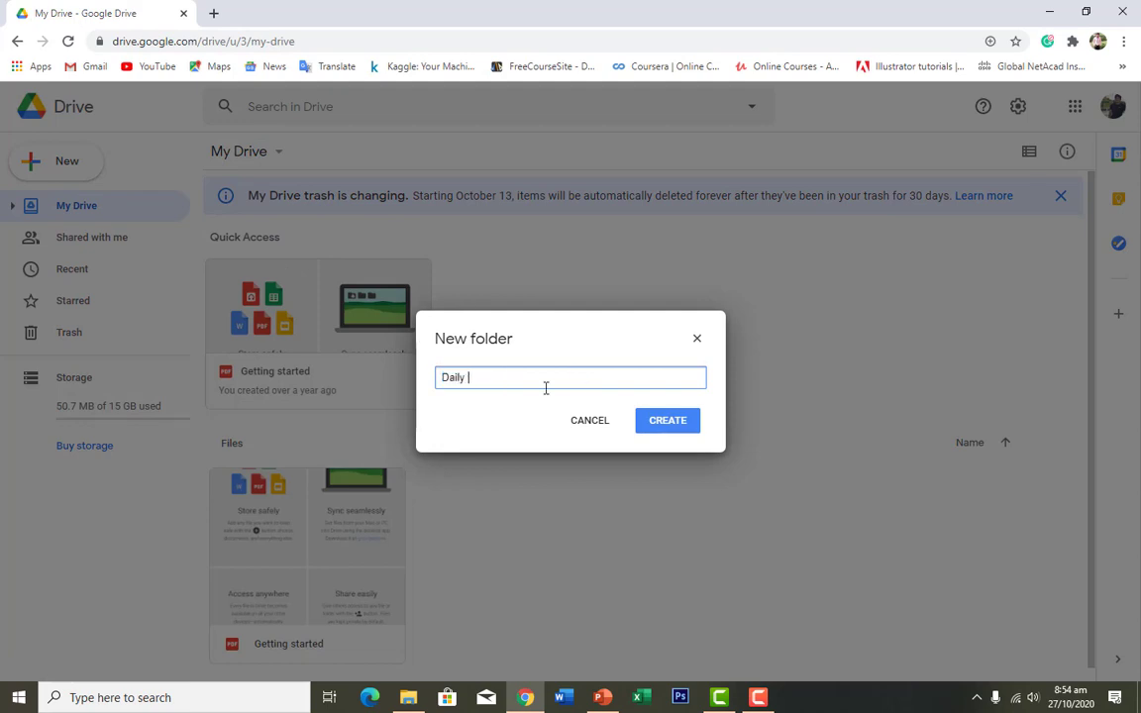
{"action": "type", "text": "Teachings"}
{"action": "left_click", "coordinate": [672, 424]}
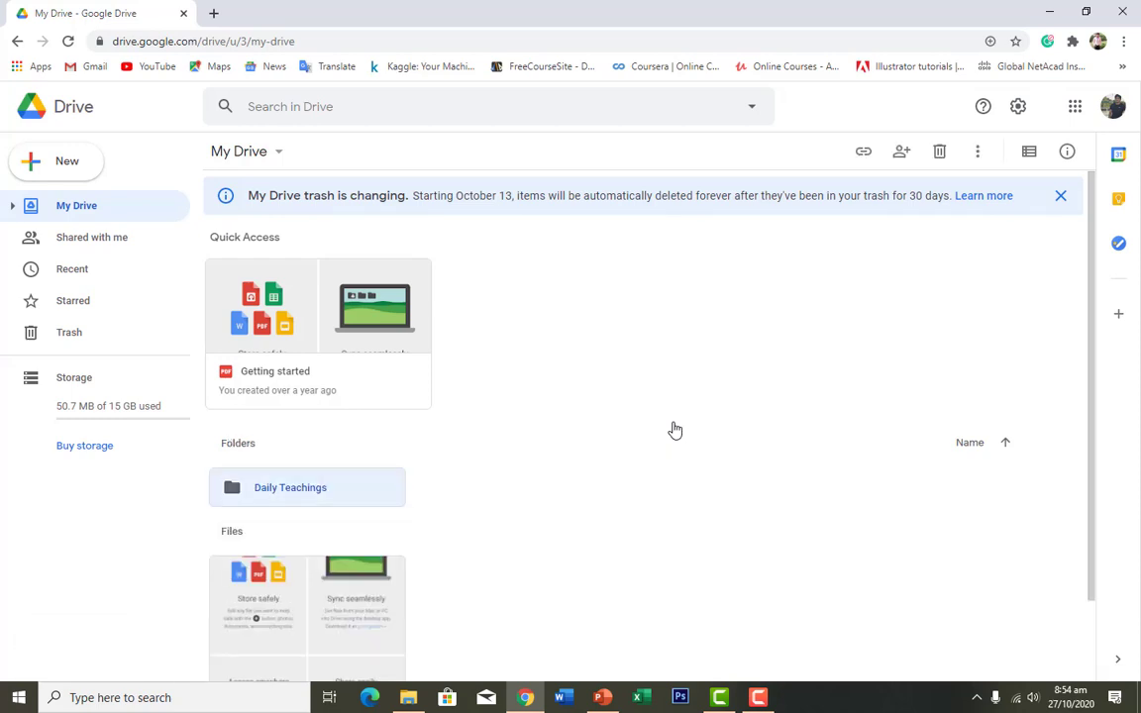
Open the Daily Teachings folder and upload the Stardust Facebook Cover image from the computer's Downloads folder into it.
{"action": "scroll", "coordinate": [474, 396], "scroll_direction": "down", "scroll_amount": 1}
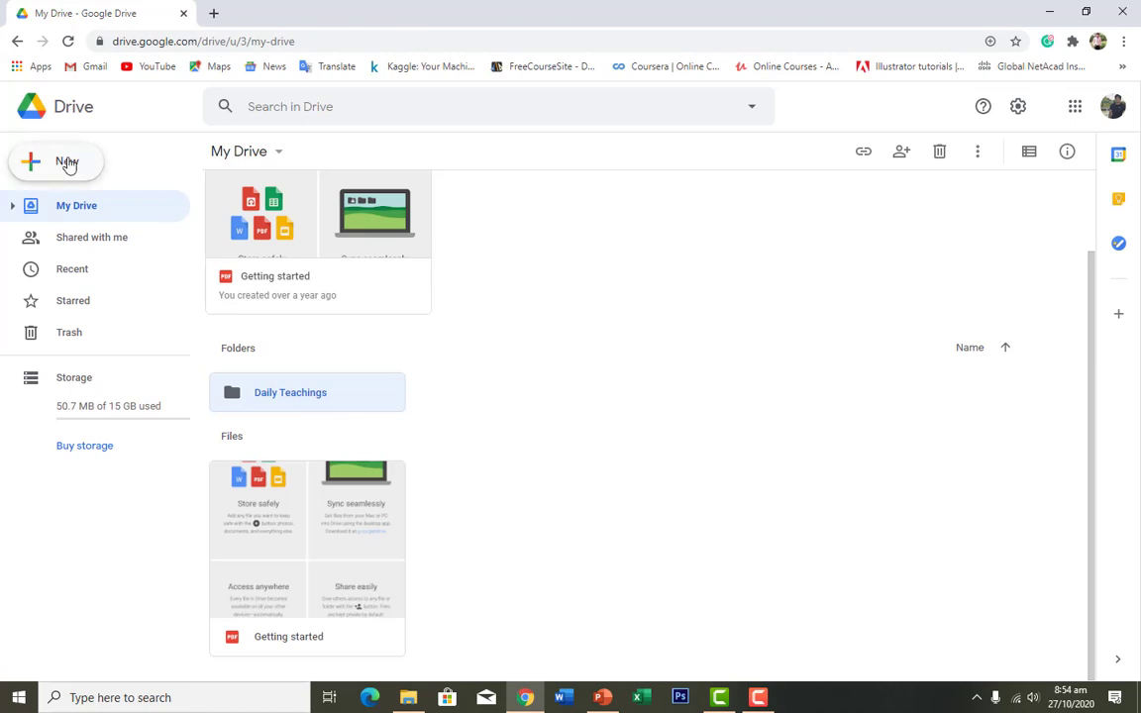
{"action": "double_click", "coordinate": [309, 393]}
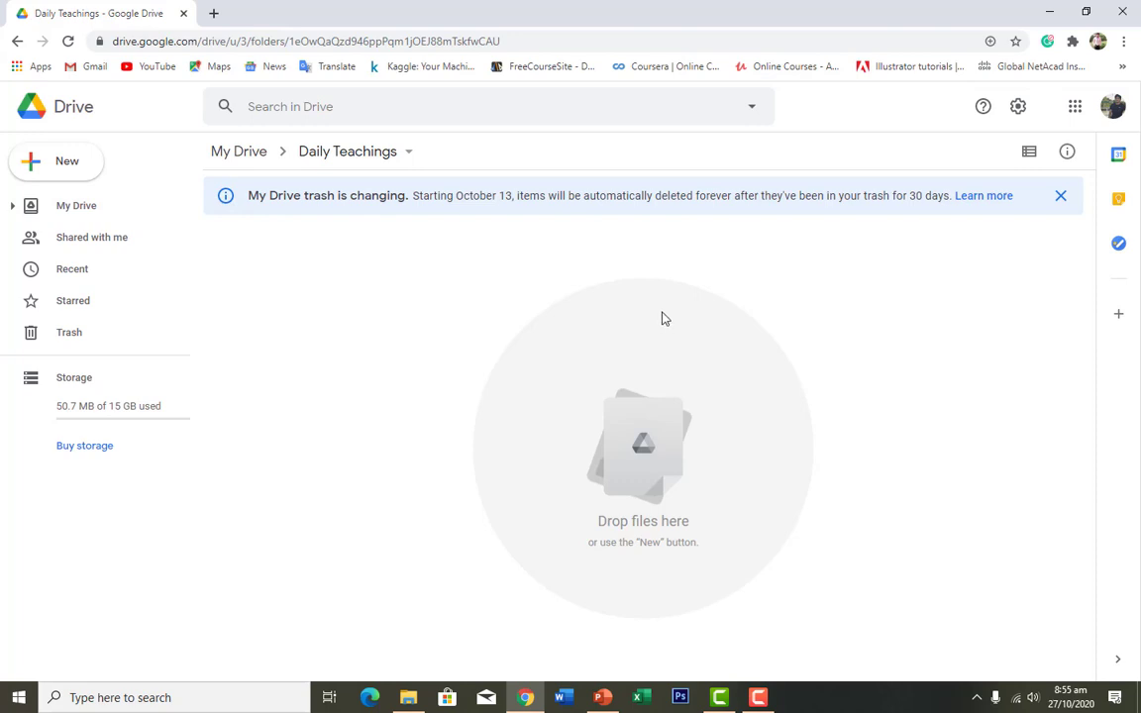
{"action": "left_click", "coordinate": [72, 162]}
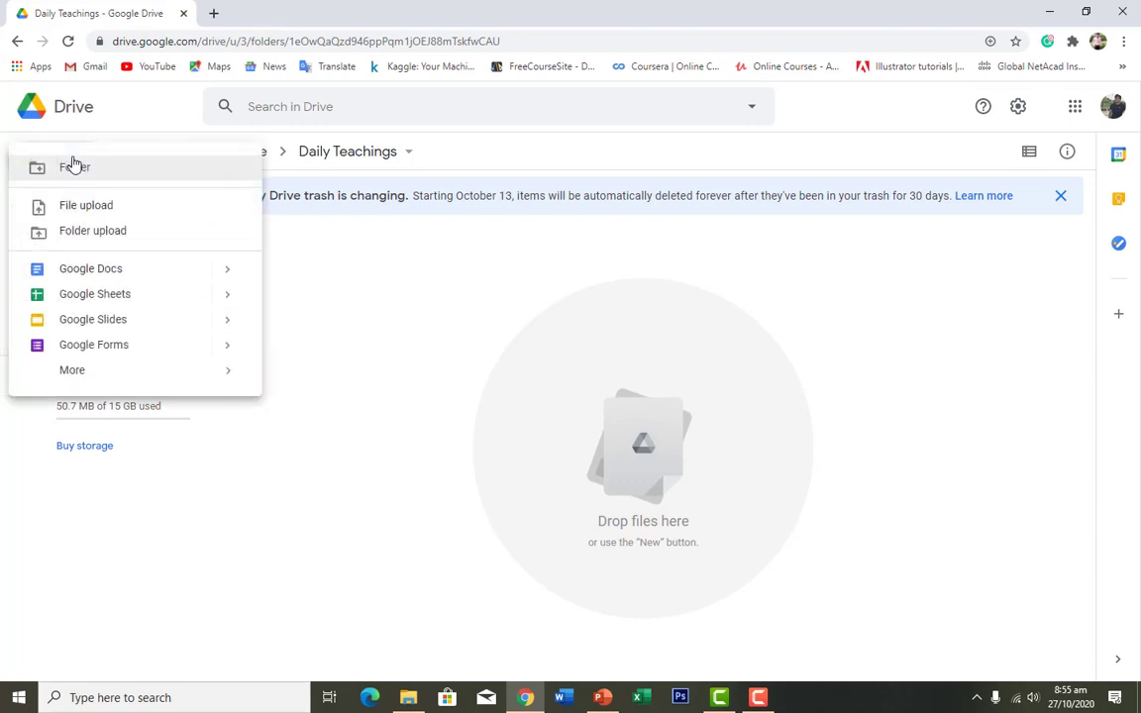
{"action": "left_click", "coordinate": [106, 211]}
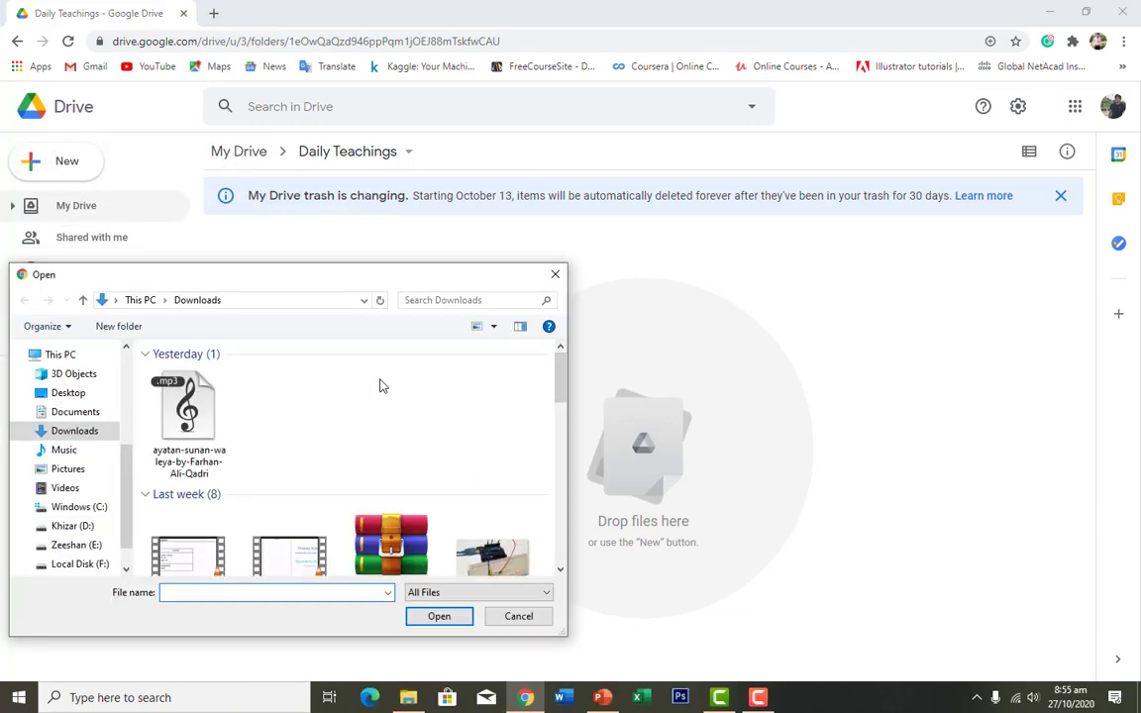
{"action": "scroll", "coordinate": [376, 392], "scroll_direction": "down", "scroll_amount": 3}
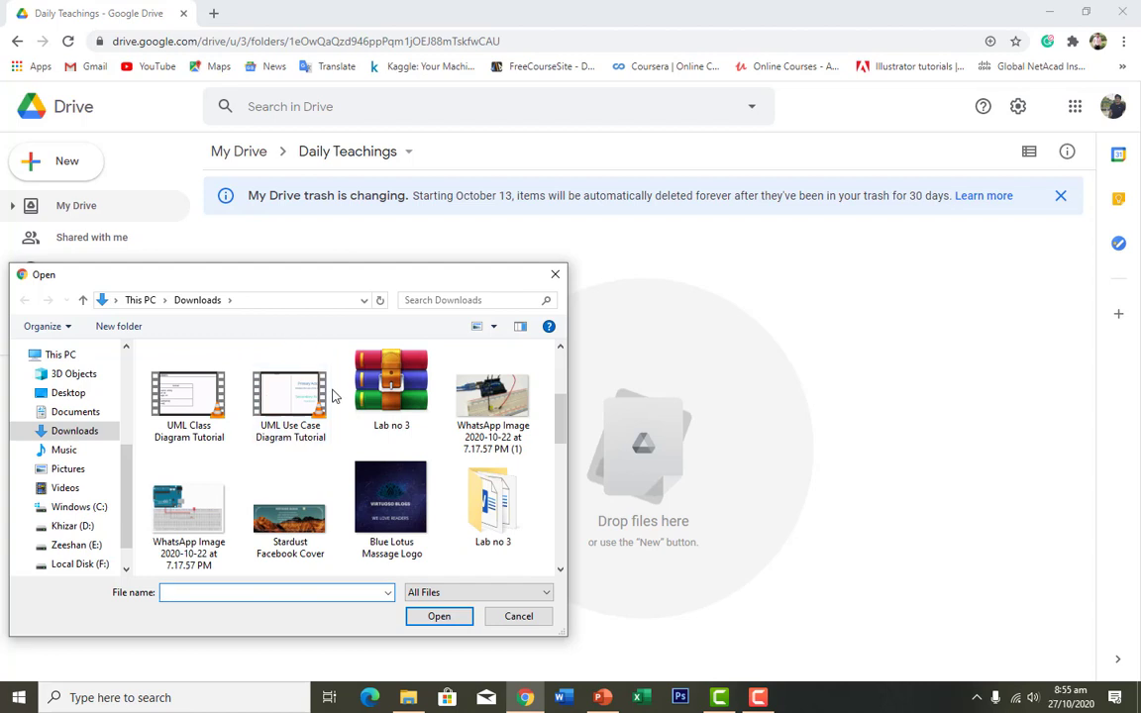
{"action": "scroll", "coordinate": [332, 395], "scroll_direction": "down", "scroll_amount": 1}
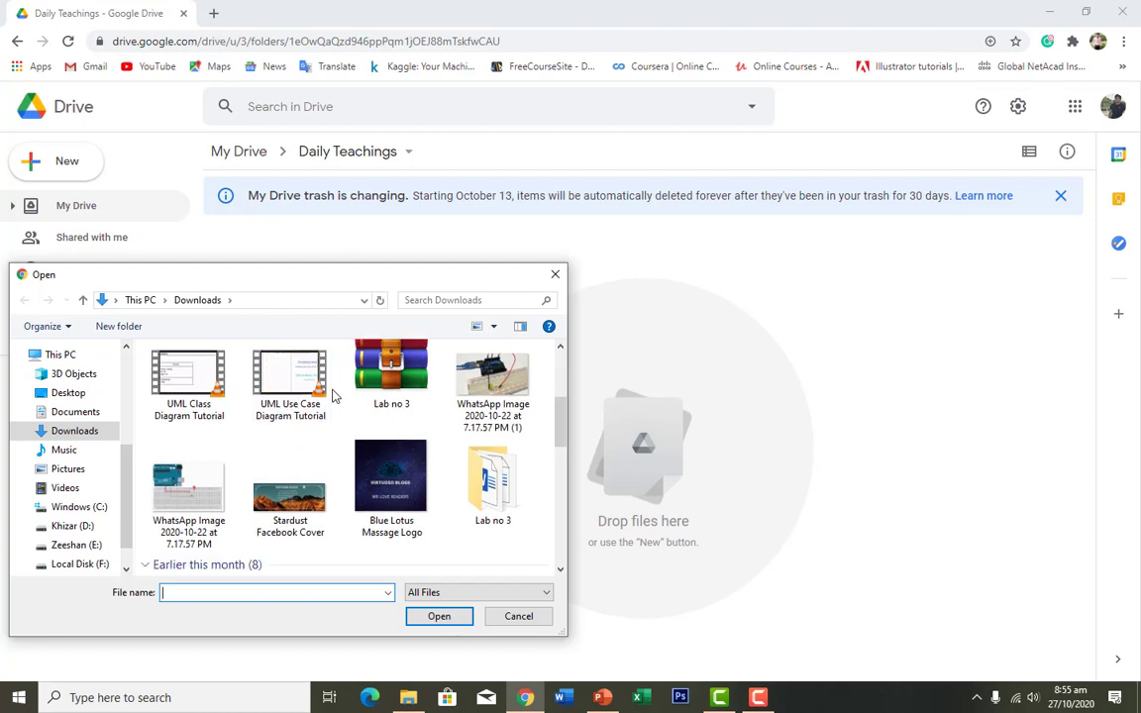
{"action": "left_click", "coordinate": [291, 503]}
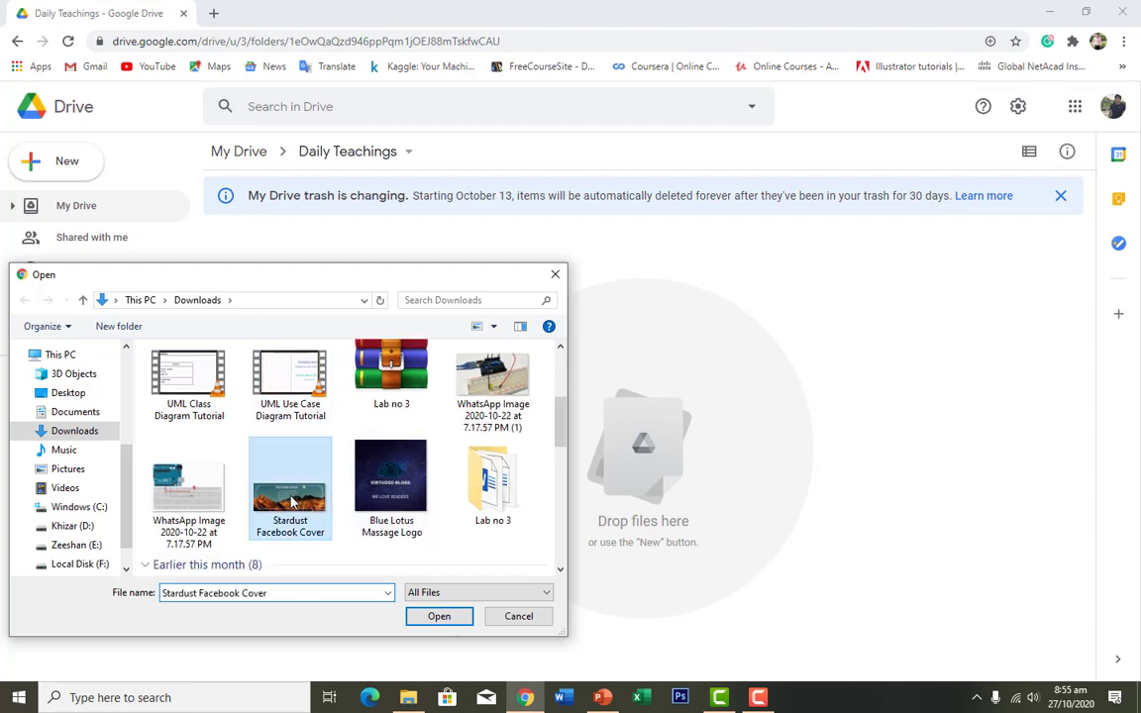
{"action": "left_click", "coordinate": [436, 616]}
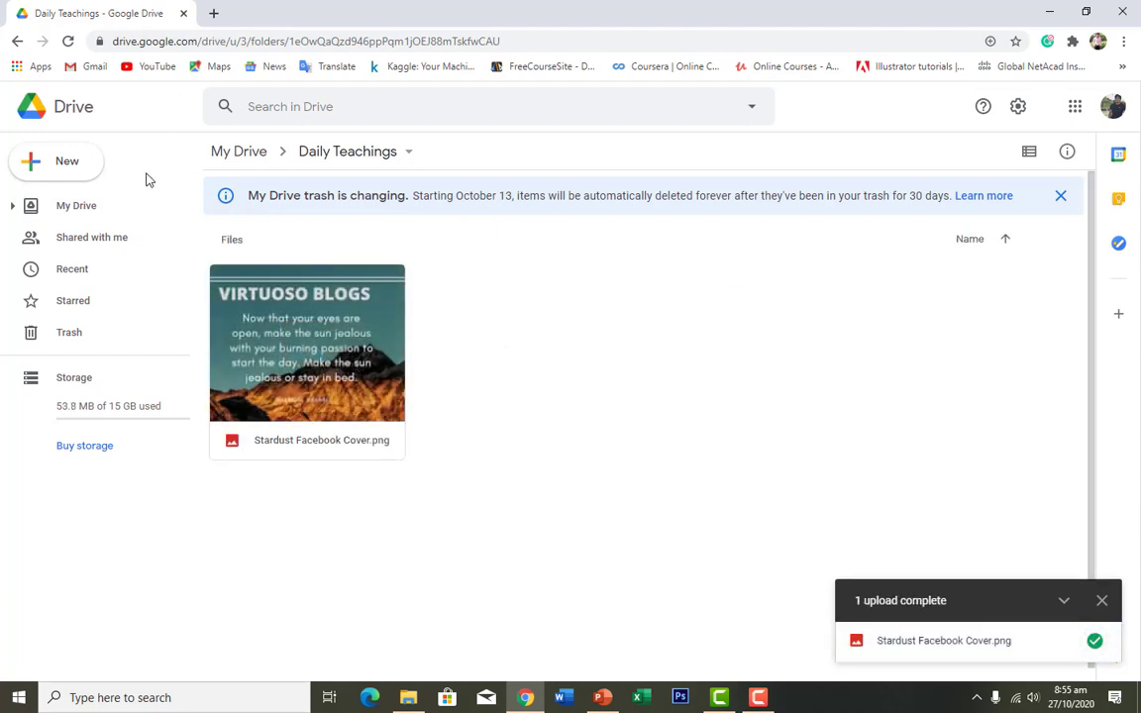
{"action": "left_click", "coordinate": [238, 159]}
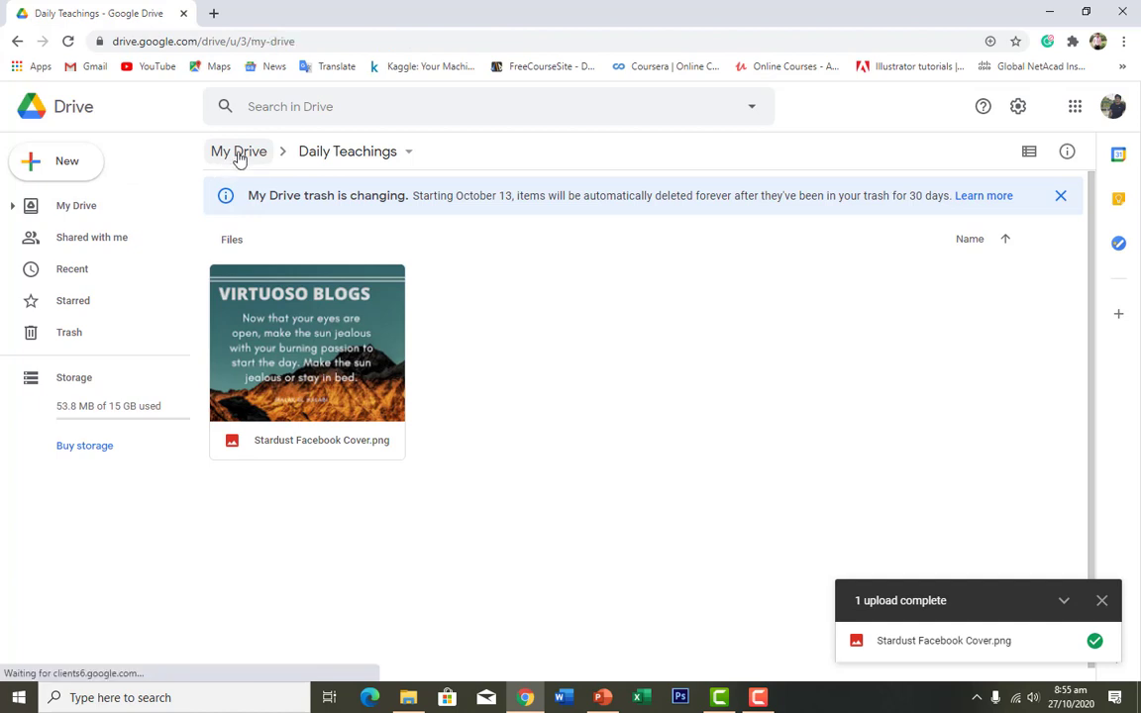
{"action": "left_click", "coordinate": [81, 166]}
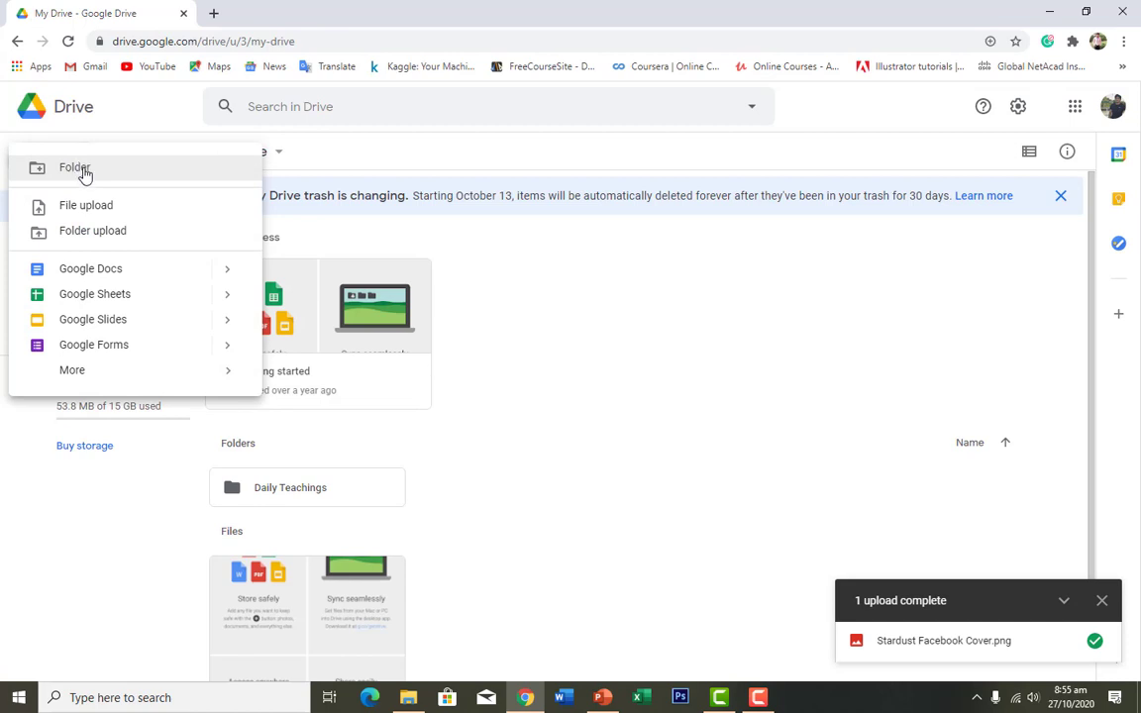
{"action": "left_click", "coordinate": [80, 232]}
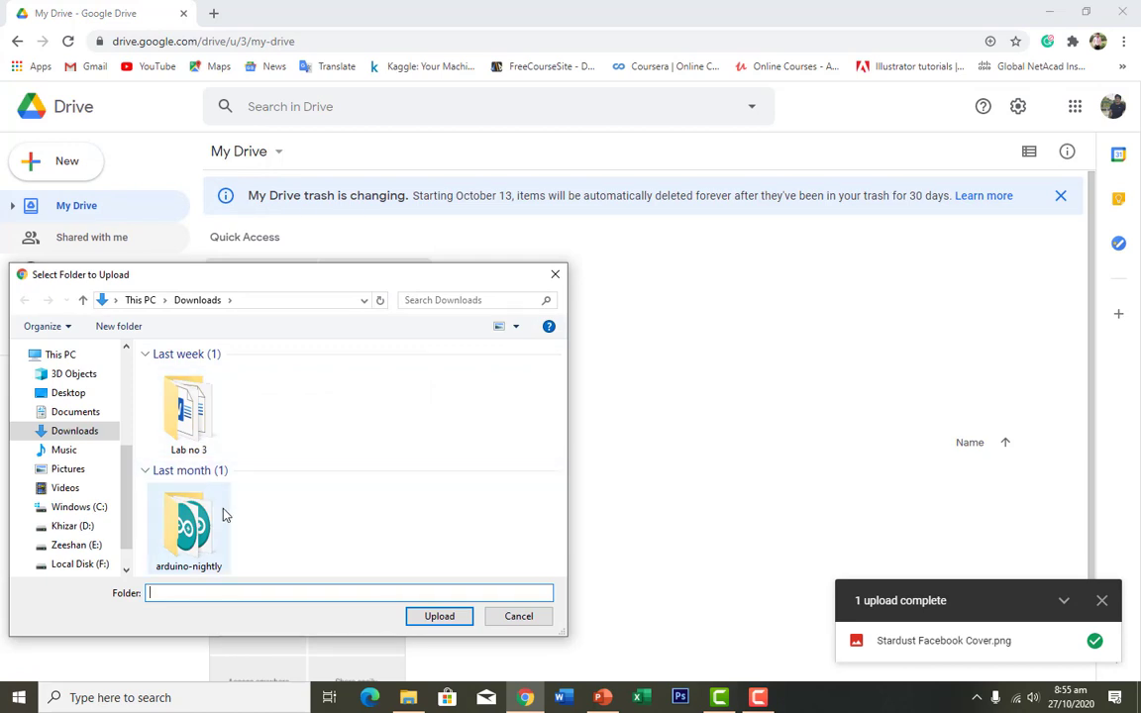
{"action": "left_click", "coordinate": [197, 423]}
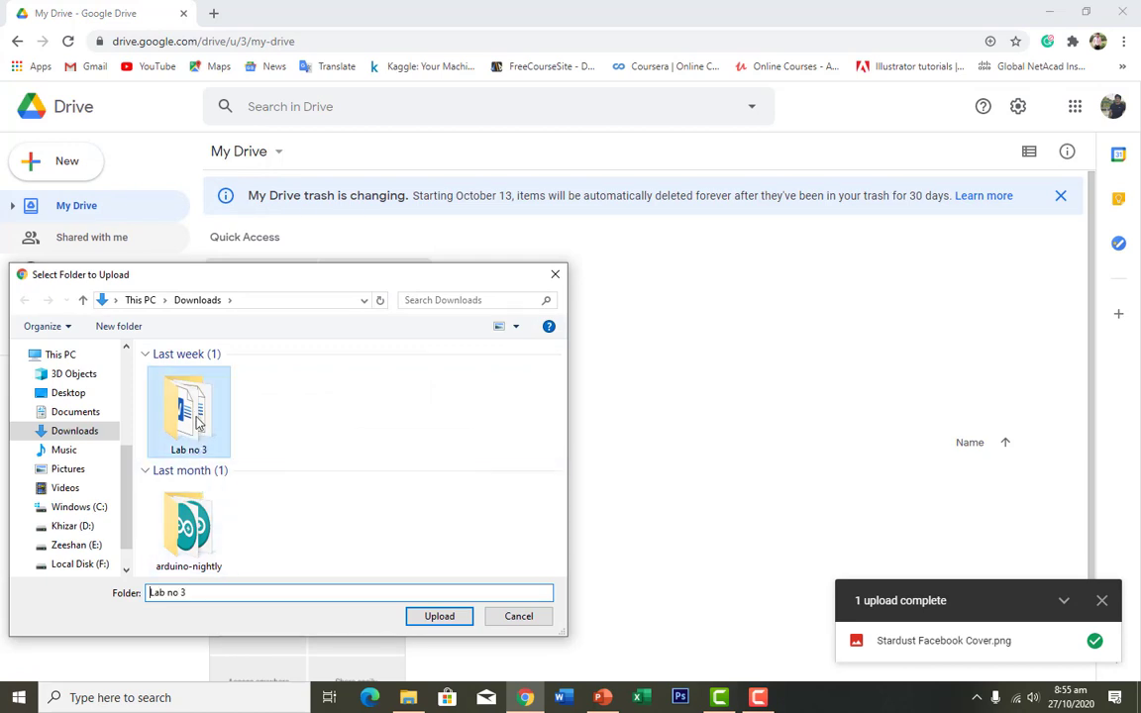
{"action": "left_click", "coordinate": [199, 535]}
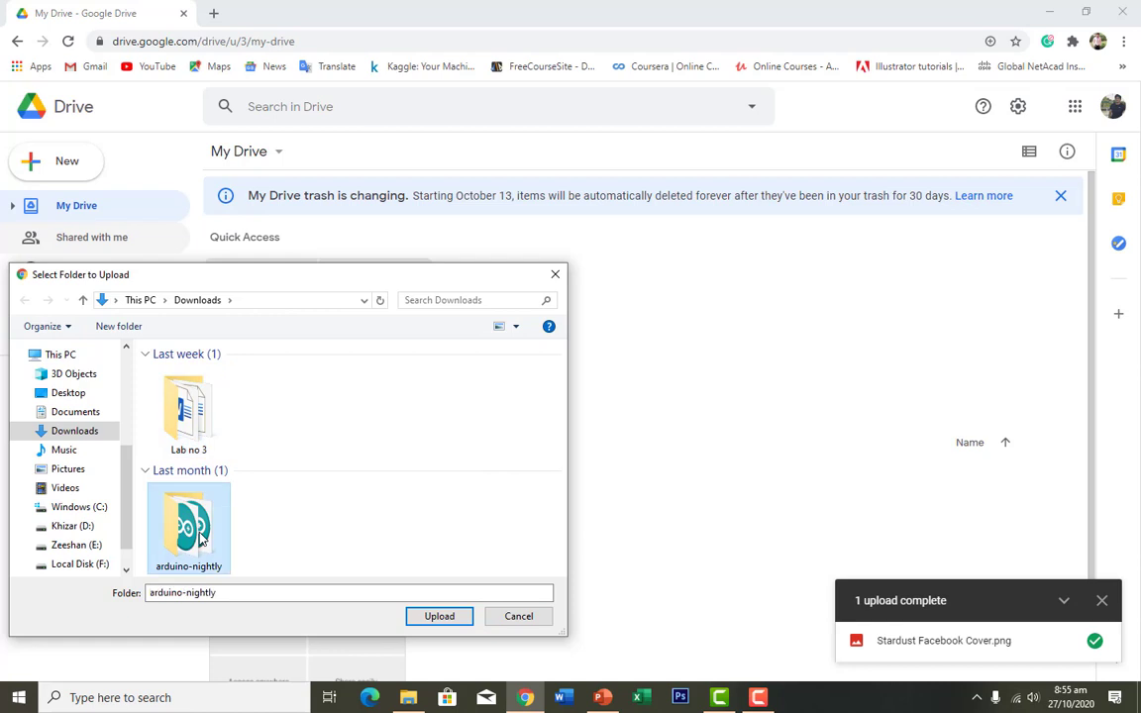
{"action": "left_click", "coordinate": [511, 622]}
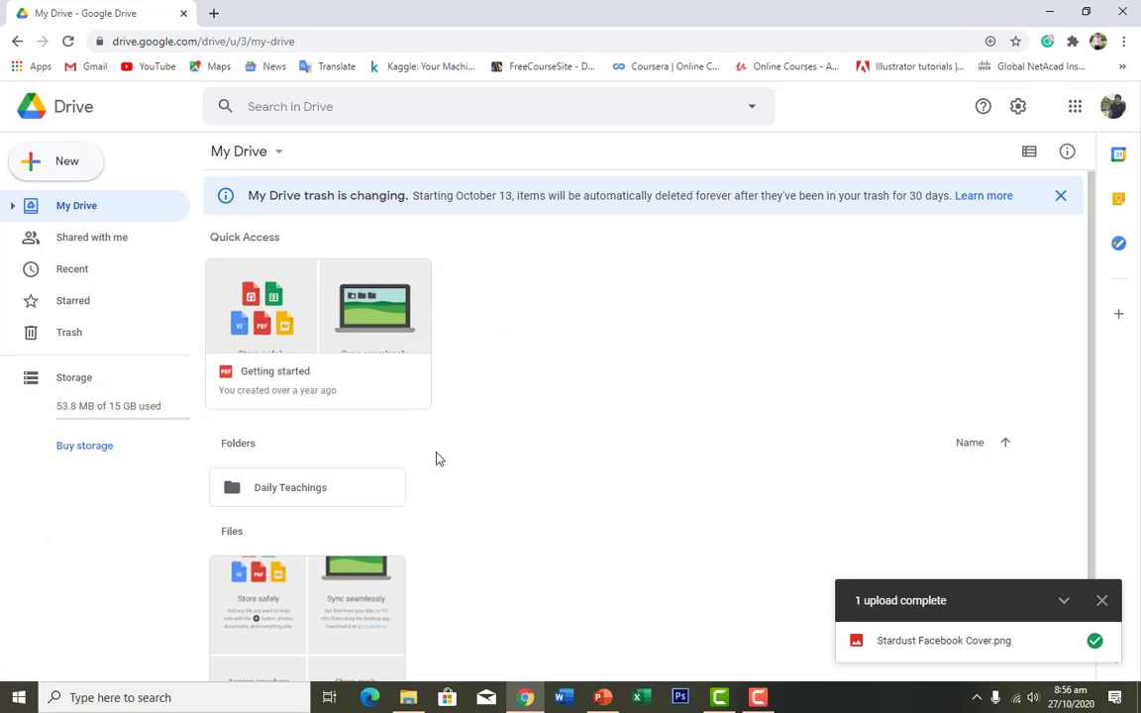
Download Stardust Facebook Cover.png from the Daily Teachings folder and minimize the download manager window.
{"action": "double_click", "coordinate": [365, 487]}
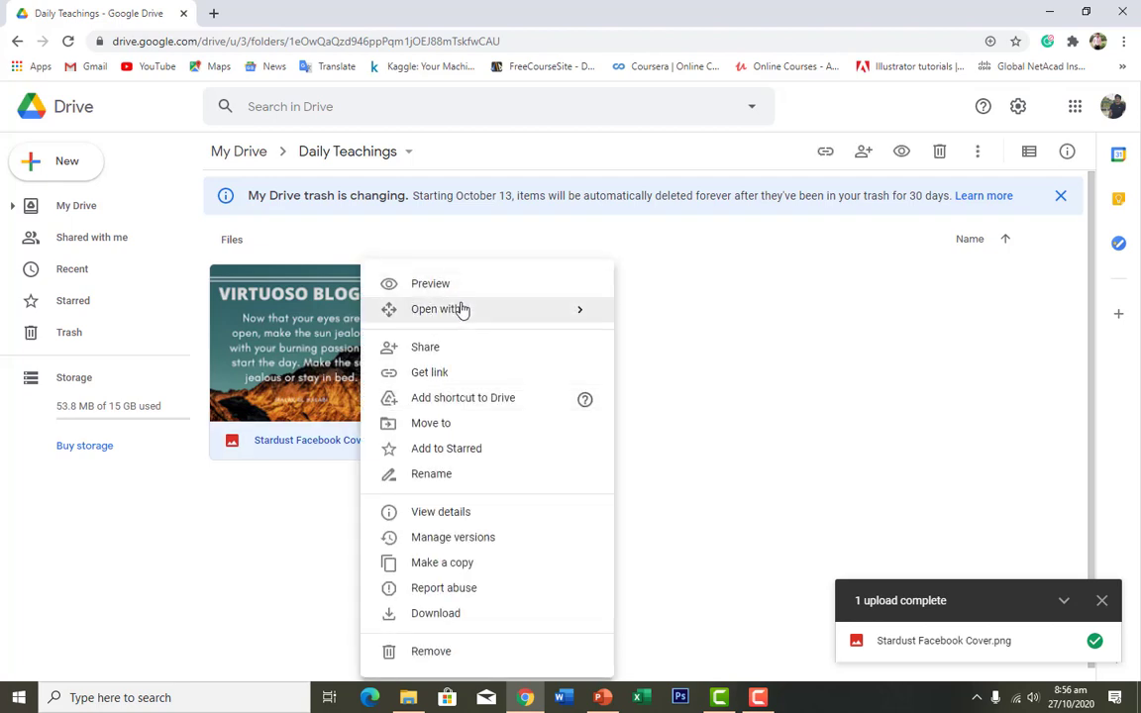
{"action": "mouse_move", "coordinate": [462, 310]}
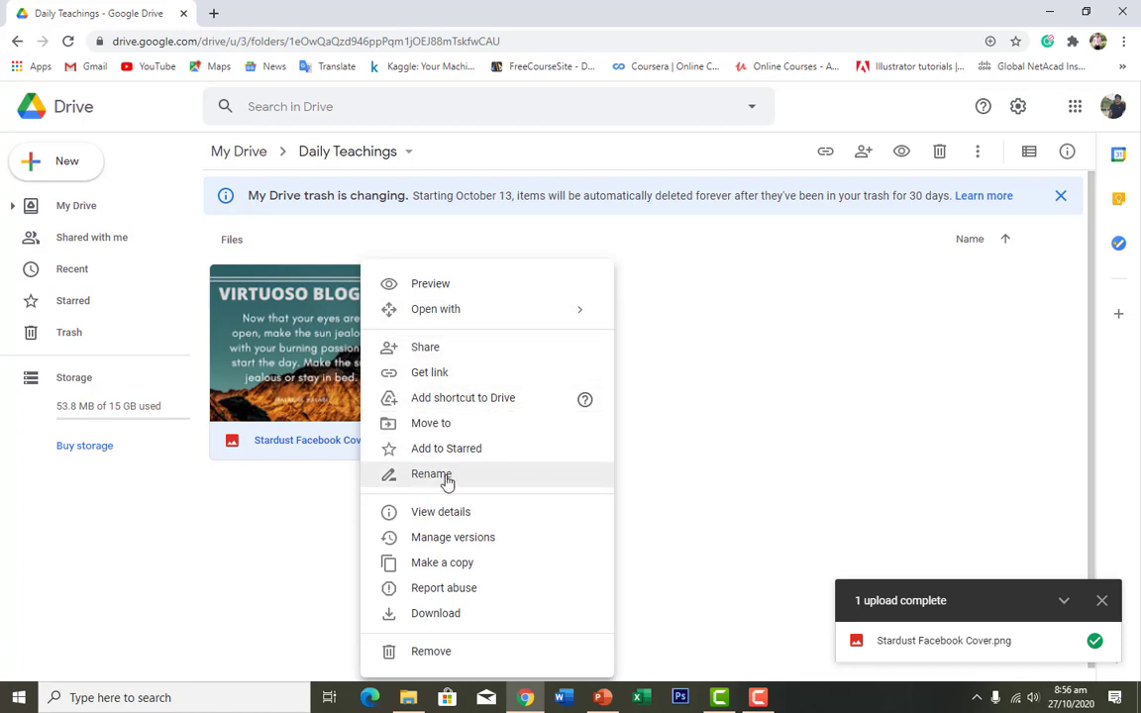
{"action": "left_click", "coordinate": [445, 615]}
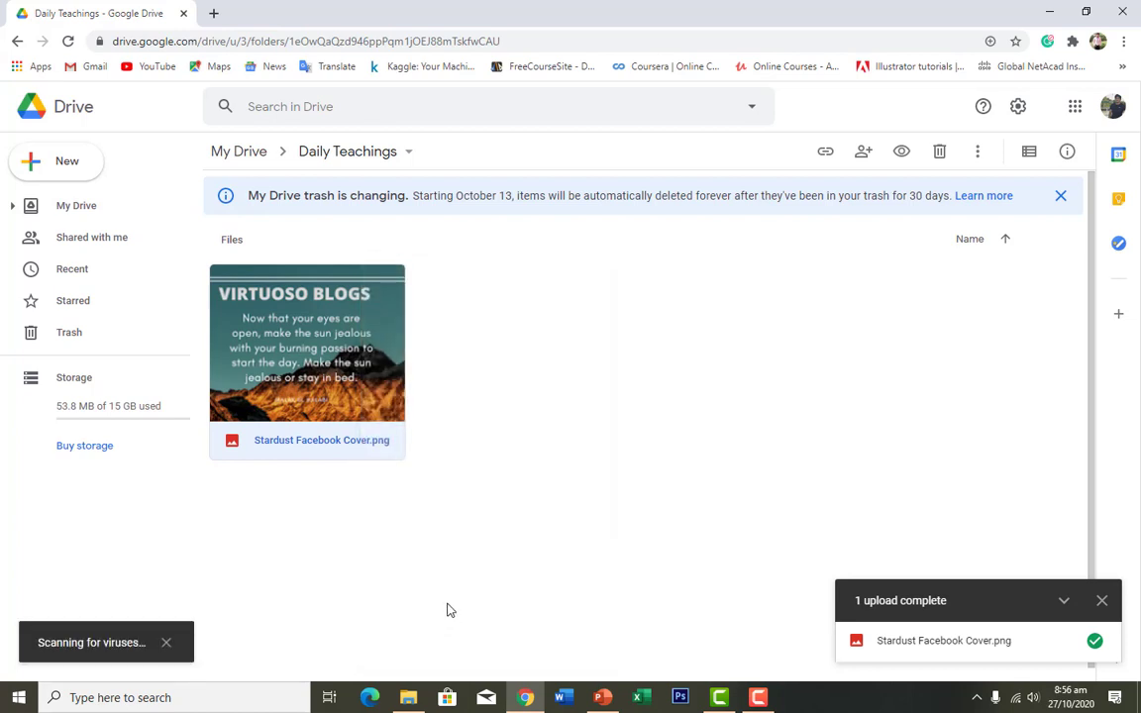
{"action": "right_click", "coordinate": [301, 340]}
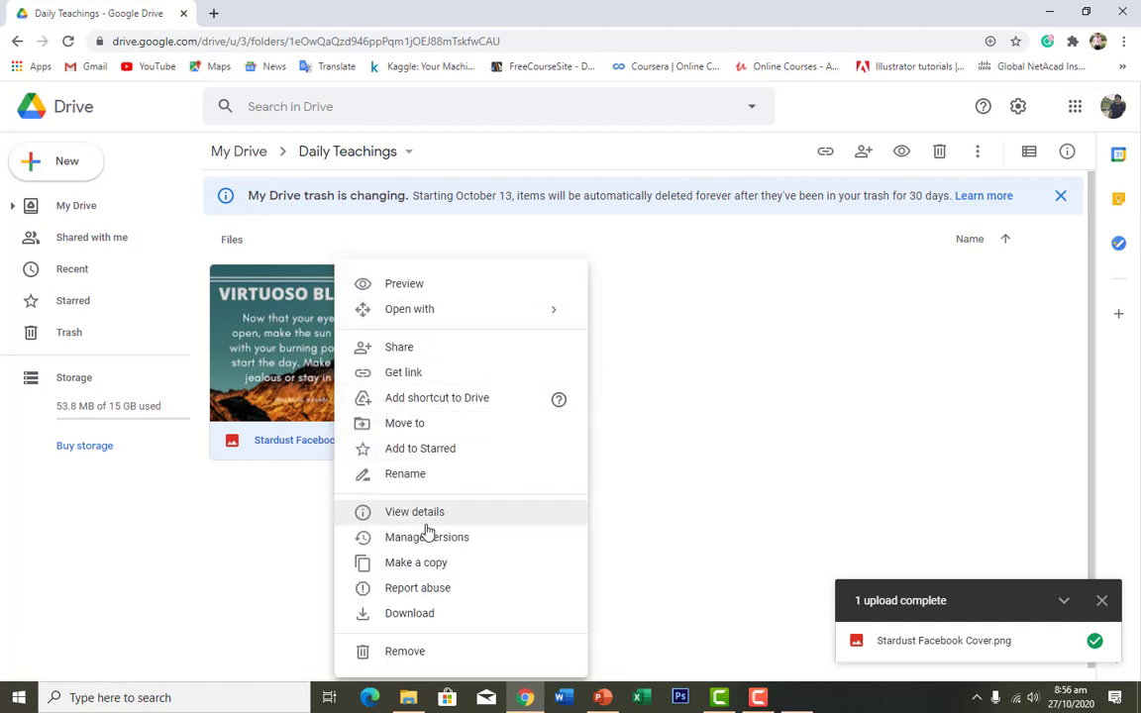
{"action": "left_click", "coordinate": [414, 615]}
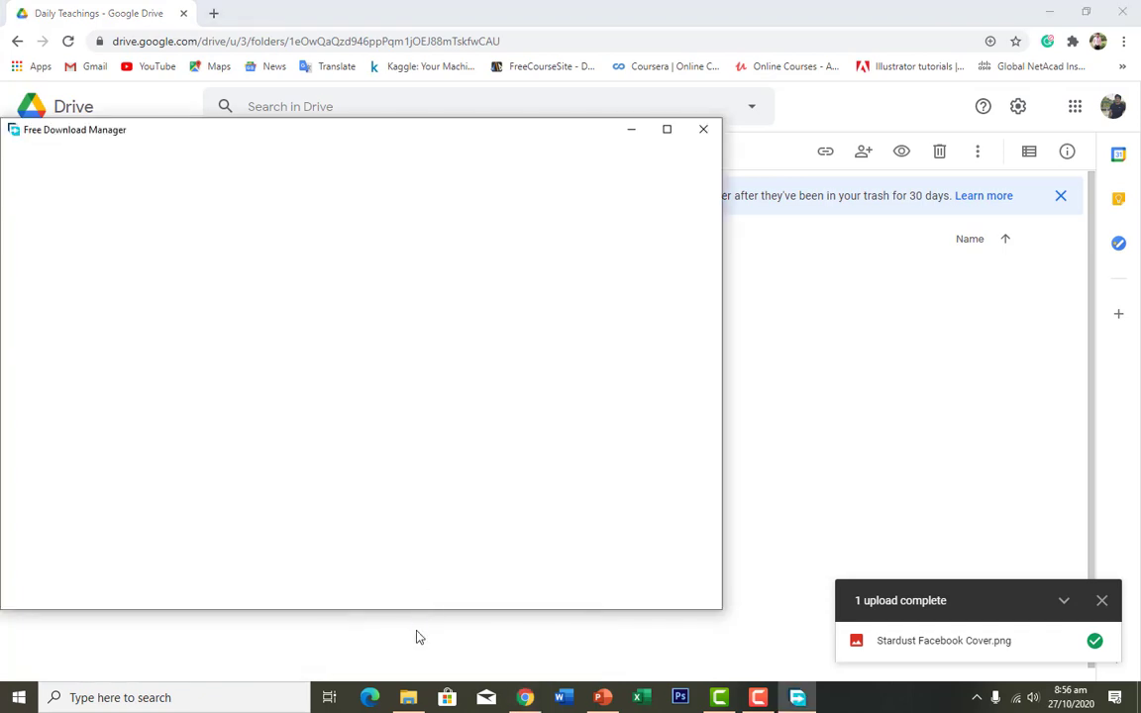
{"action": "left_click", "coordinate": [631, 131]}
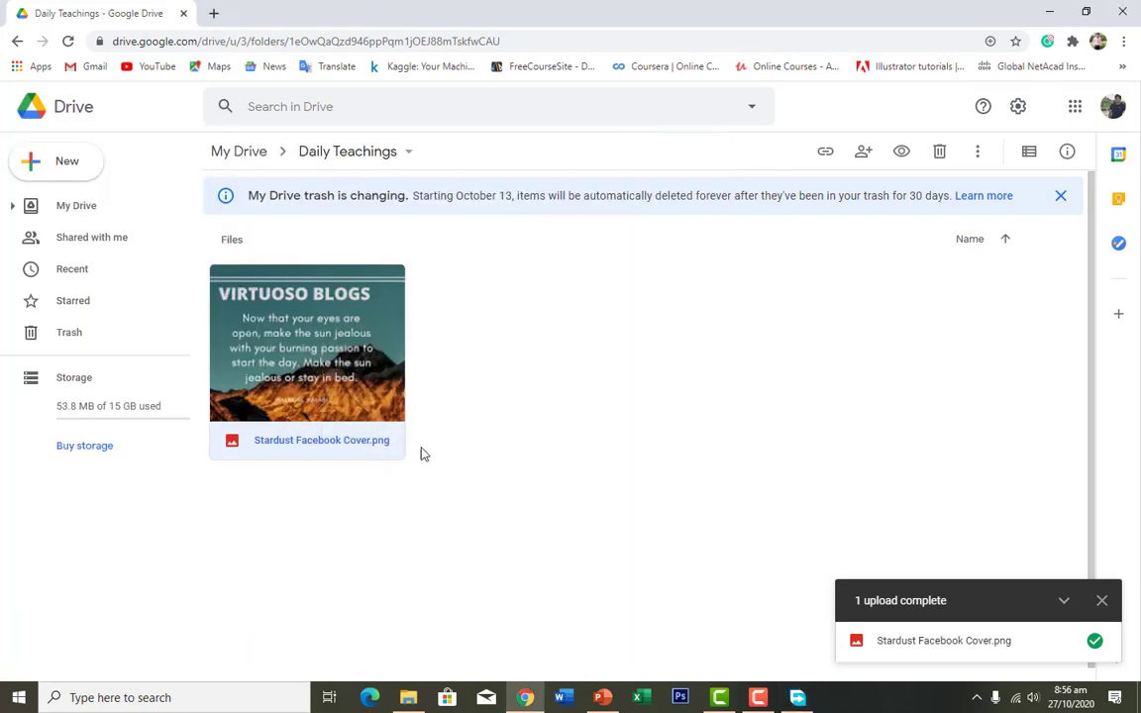
{"action": "right_click", "coordinate": [316, 392]}
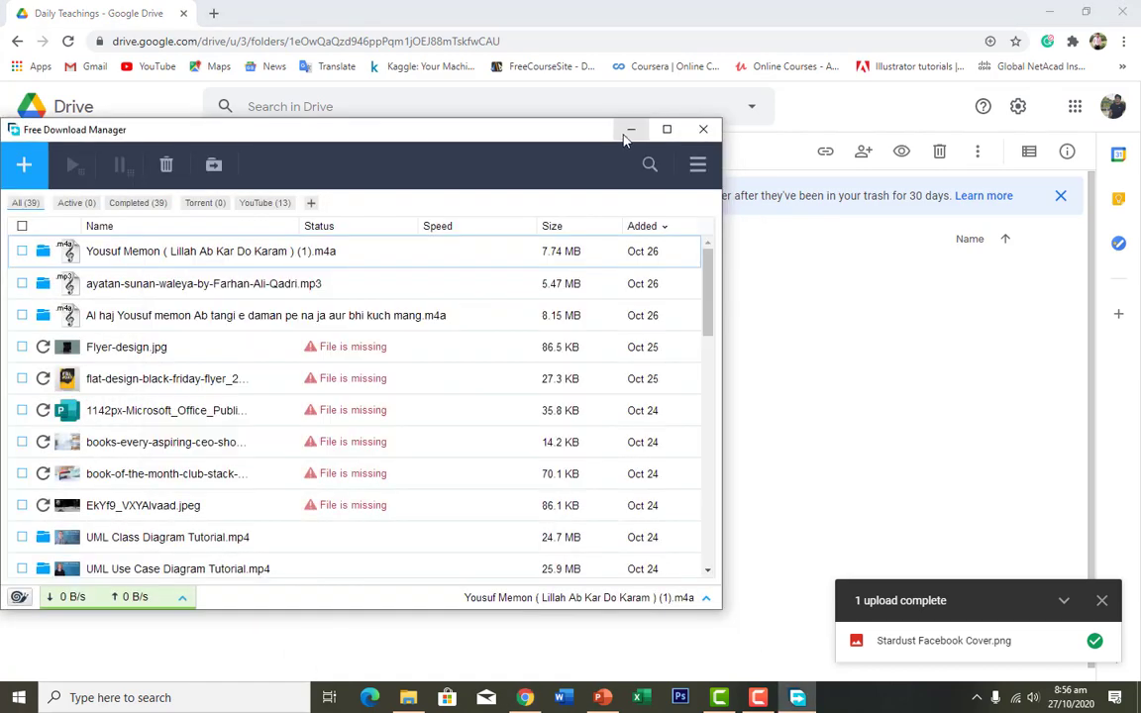
{"action": "left_click", "coordinate": [624, 132]}
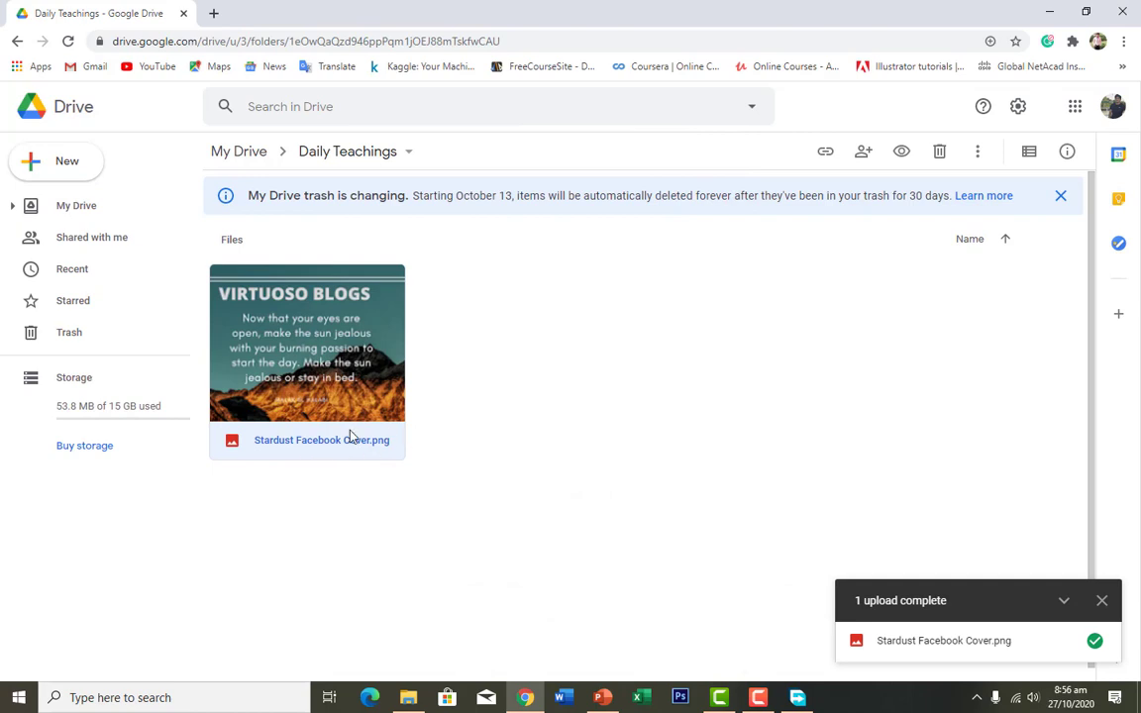
Check the Trash for deleted items and return to My Drive.
{"action": "left_click", "coordinate": [86, 332]}
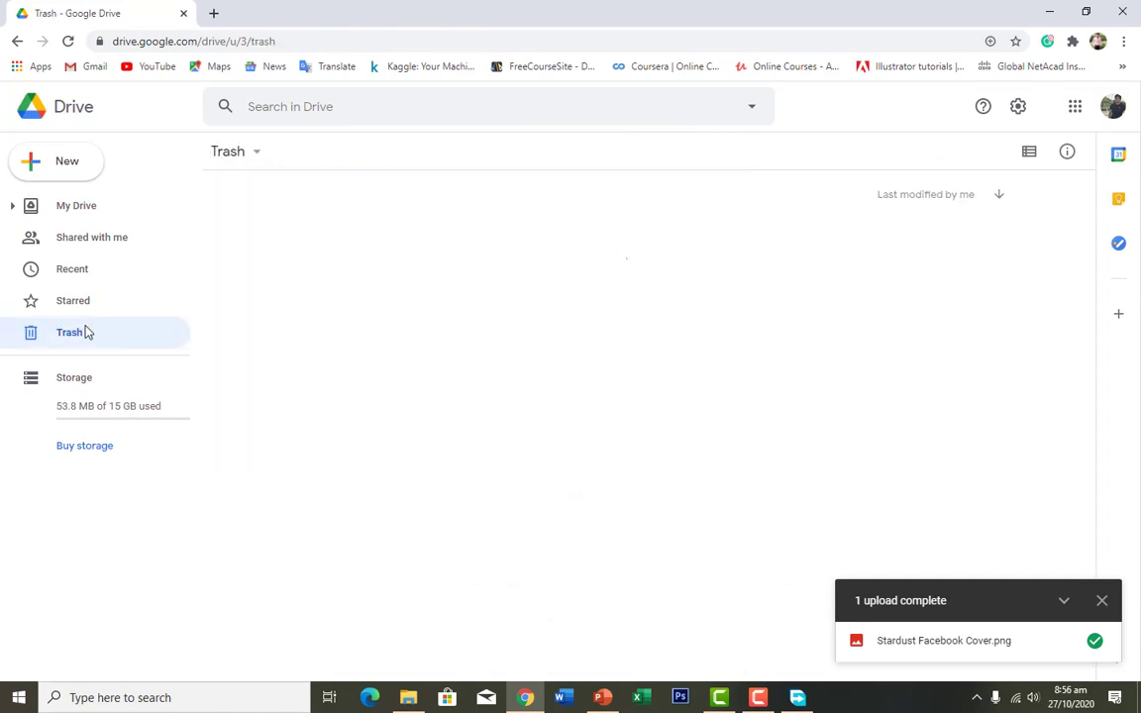
{"action": "left_click", "coordinate": [95, 205]}
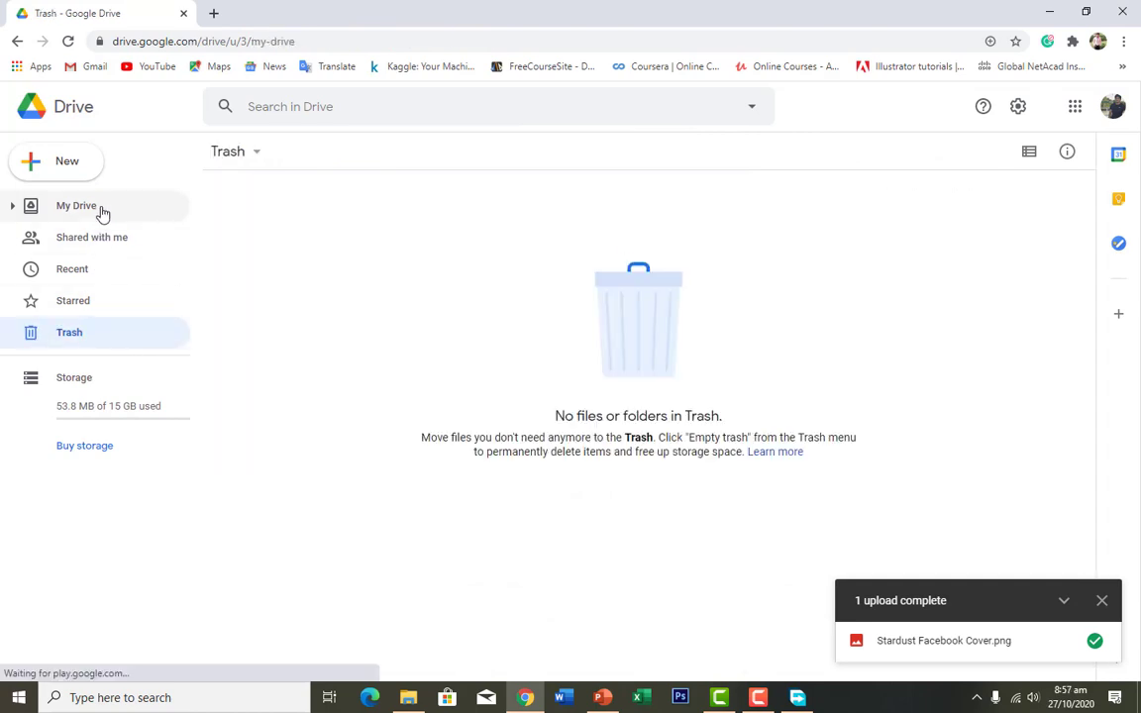